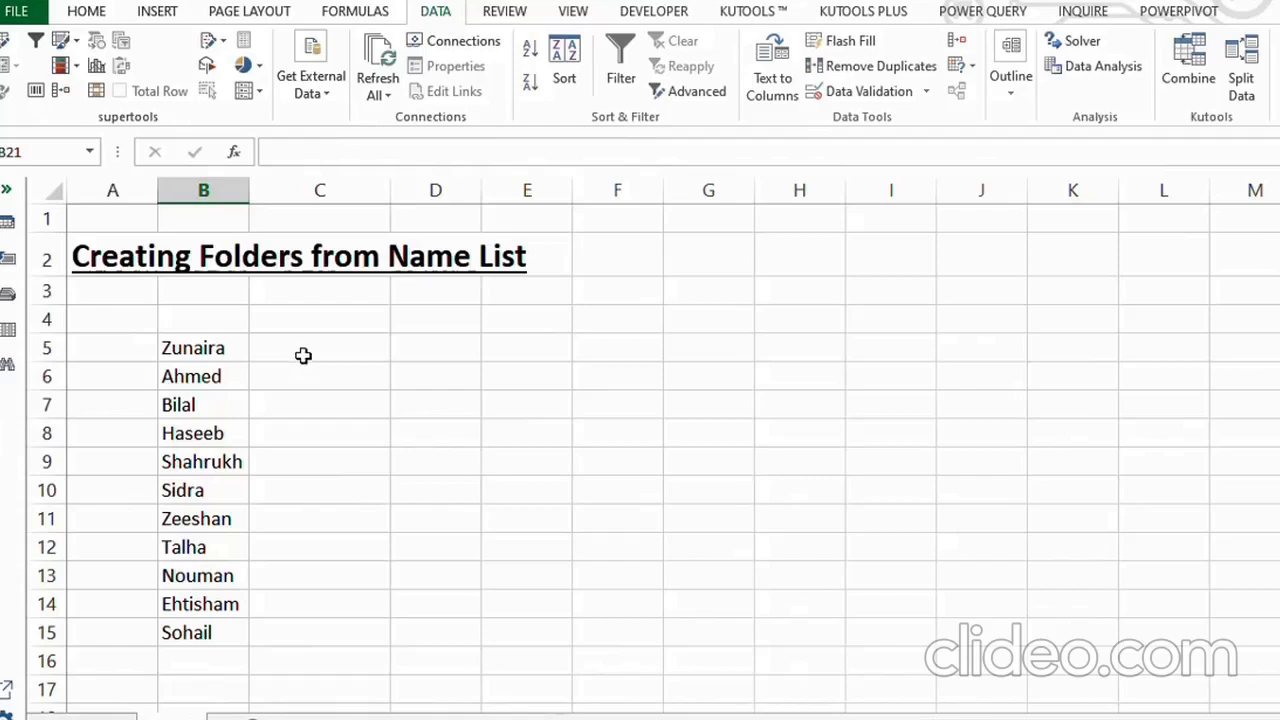
# Enter "MD", a space and the matching column B name in cells C5 and C6.
pyautogui.click(302, 350)
pyautogui.write('MD Z')
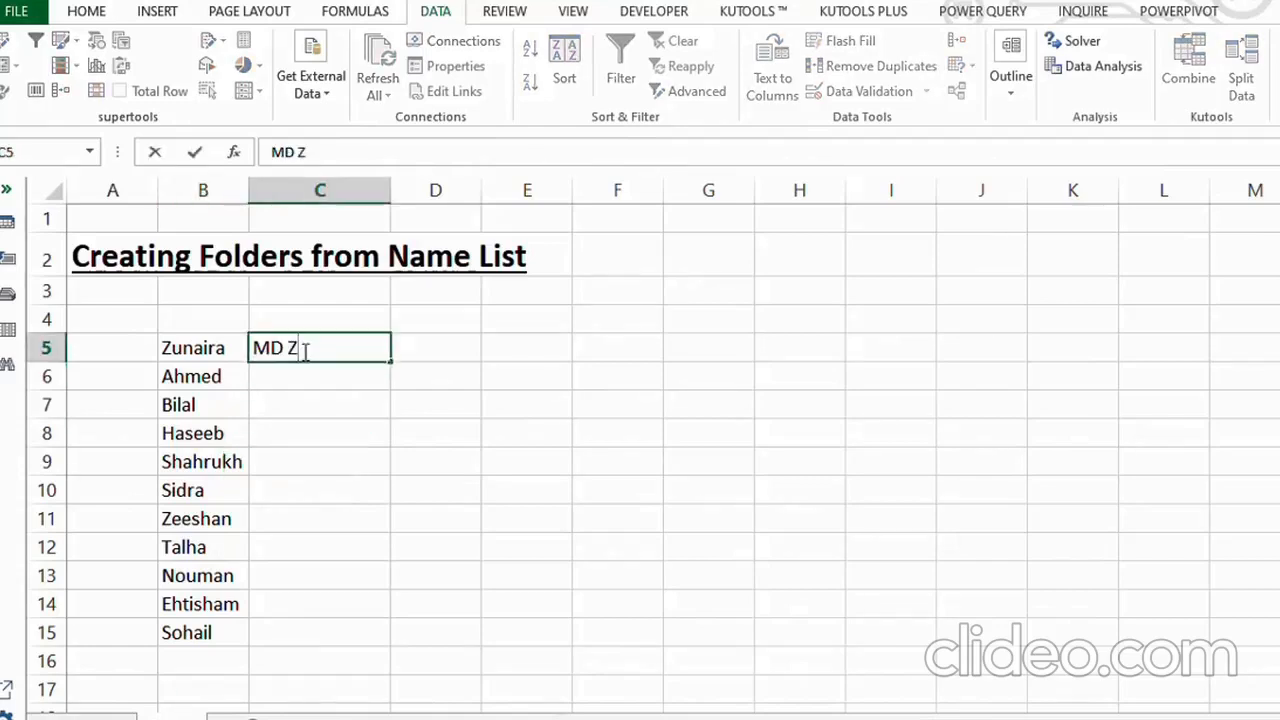
pyautogui.write('unaira')
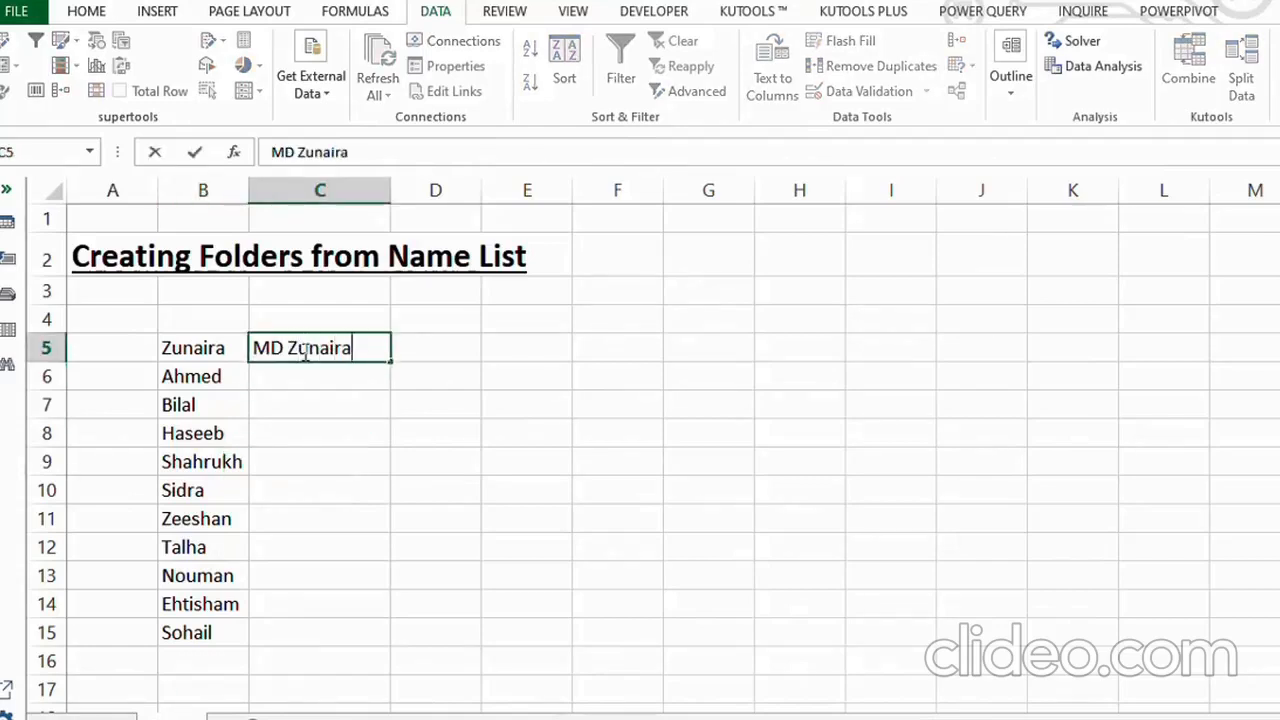
pyautogui.click(314, 375)
pyautogui.write('MD ')
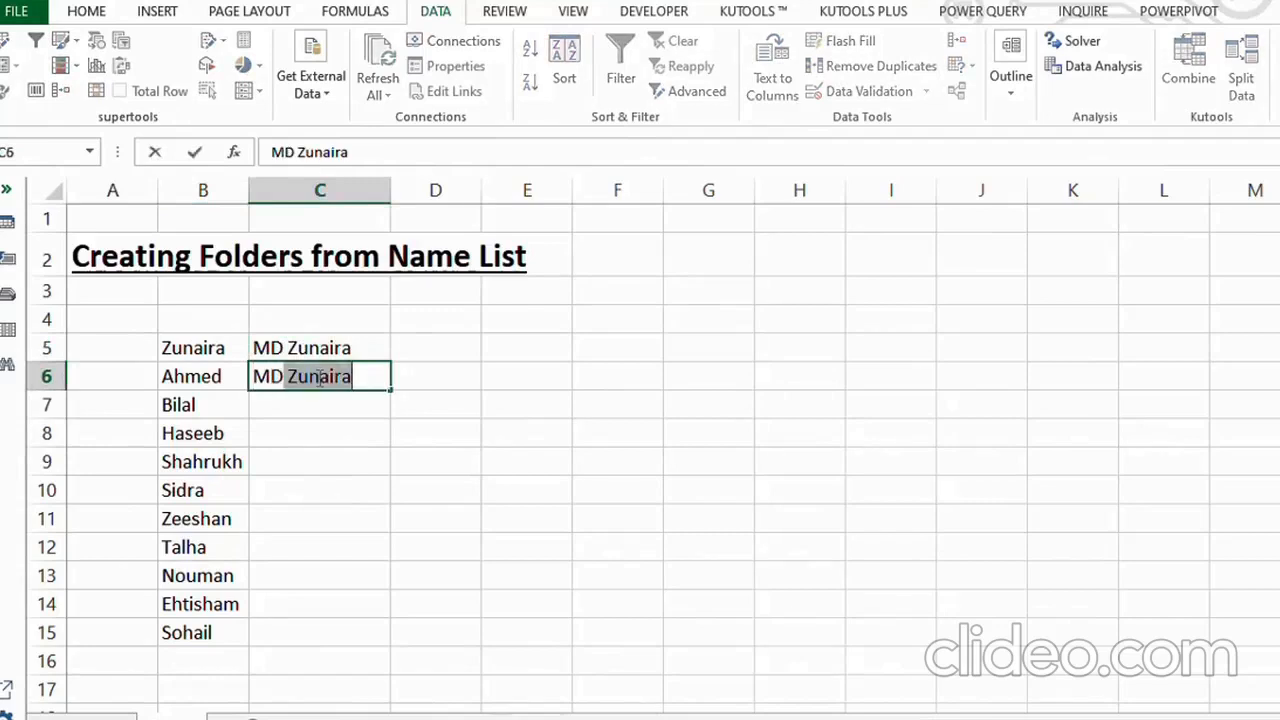
pyautogui.write('Ahmed')
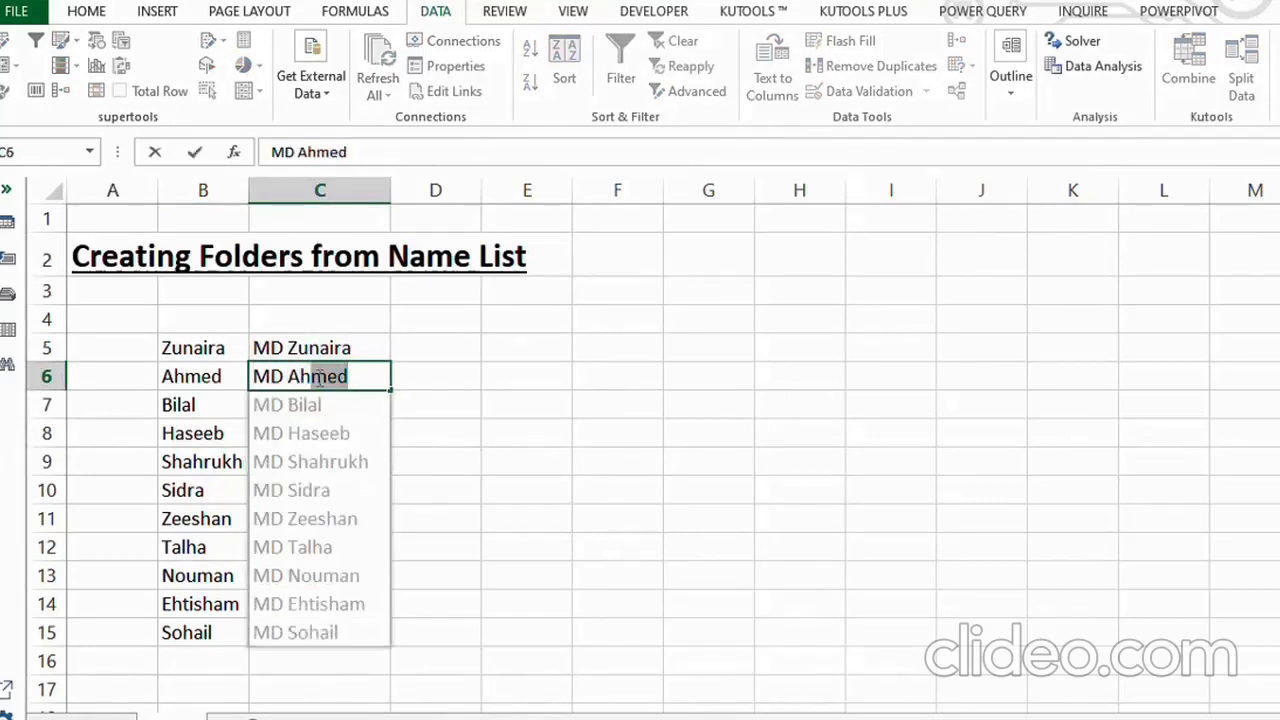
pyautogui.click(315, 430)
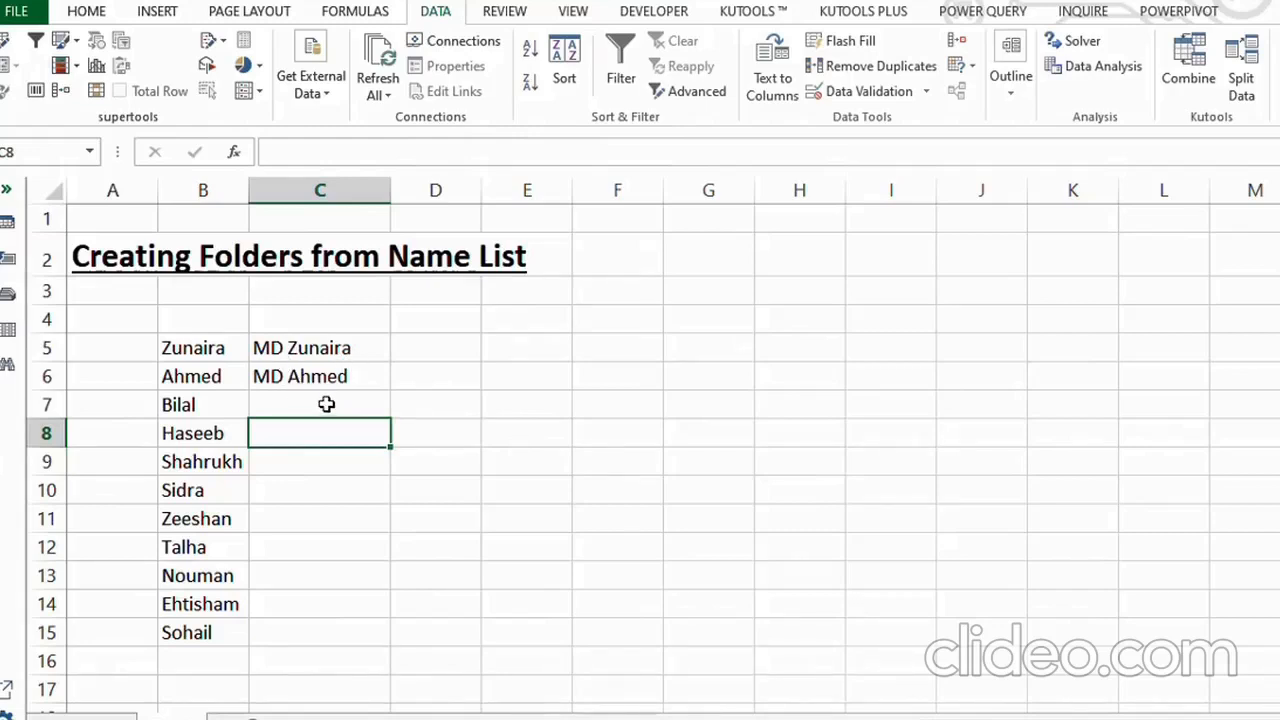
# Flash Fill the MD pattern through C5:C15 for the rest of the name list.
pyautogui.moveTo(326, 350); pyautogui.dragTo(331, 626)
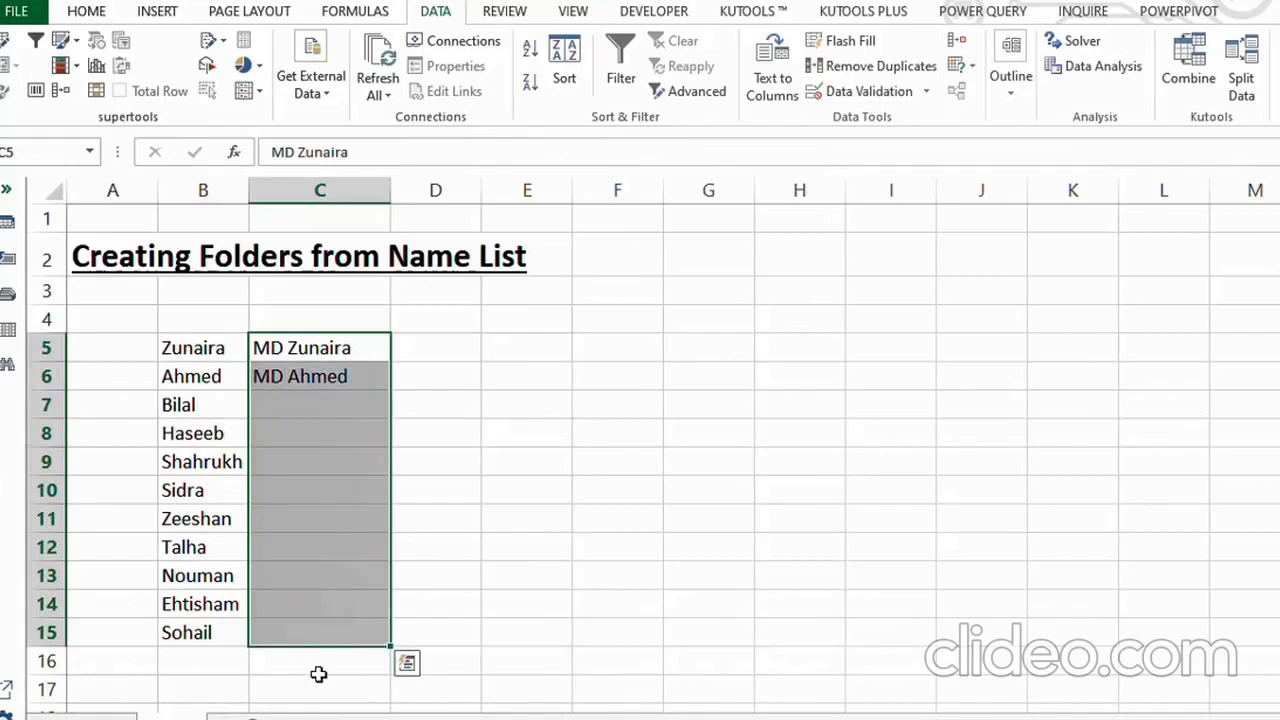
pyautogui.hotkey('ctrl', 'e')
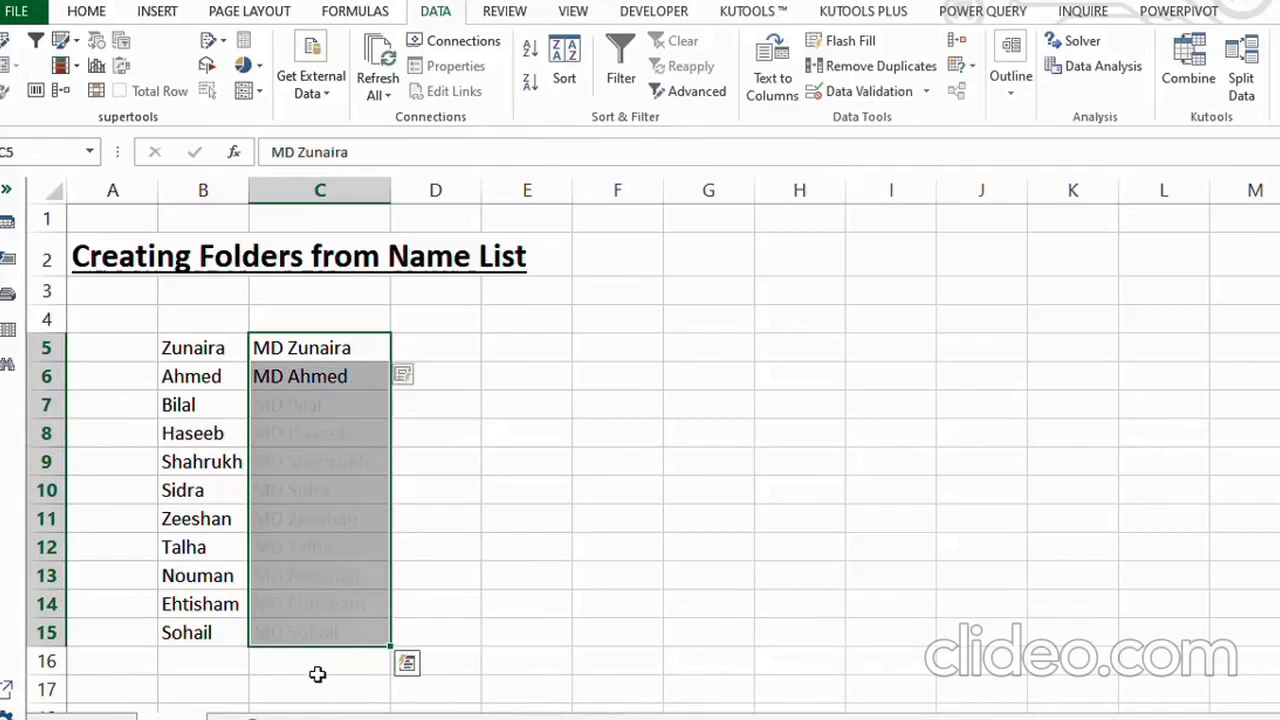
pyautogui.click(432, 461)
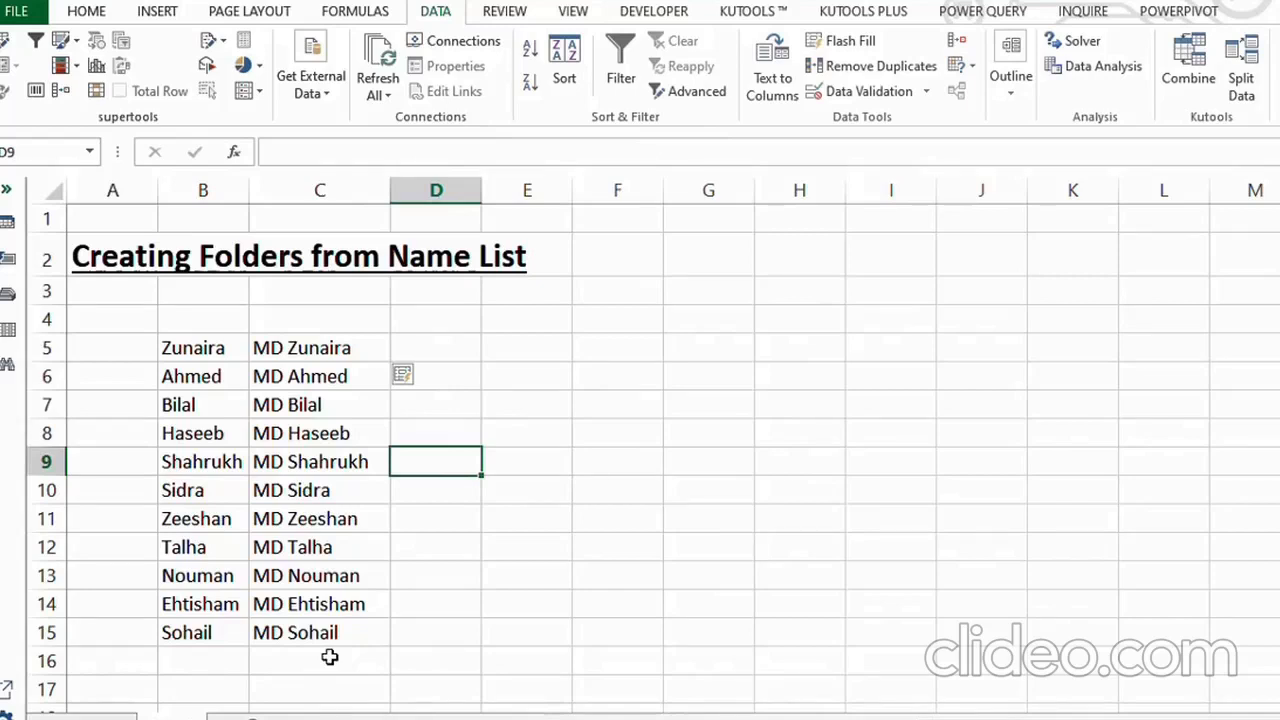
# Enter =CONCATENATE ( "MD", " ", B5) in D5 and fill the formula down to D15.
pyautogui.click(457, 355)
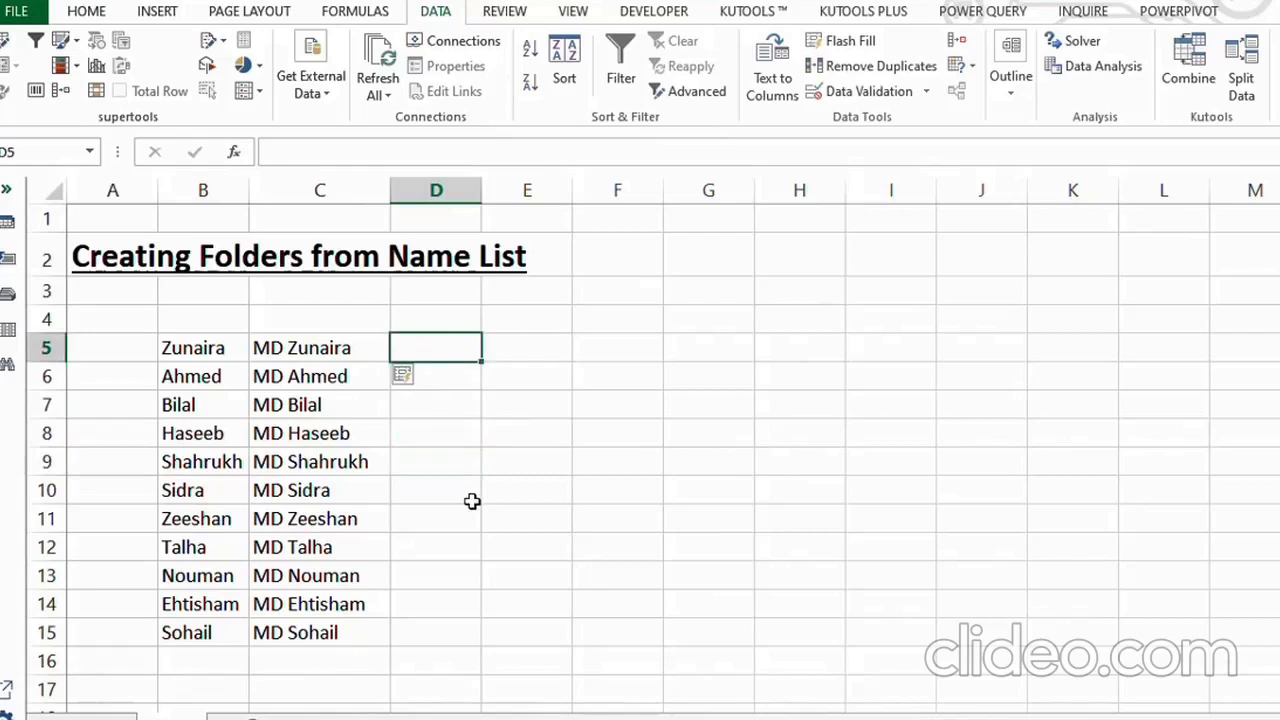
pyautogui.write('=CONCA')
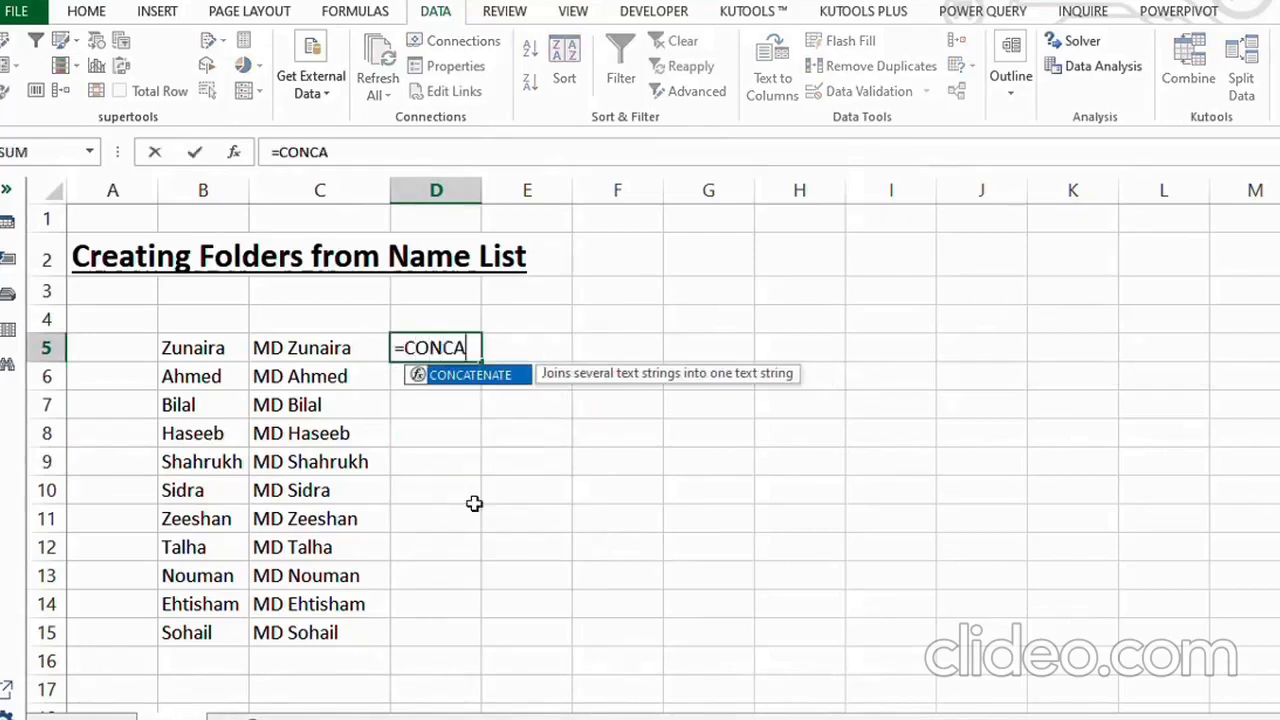
pyautogui.write('TENATE (')
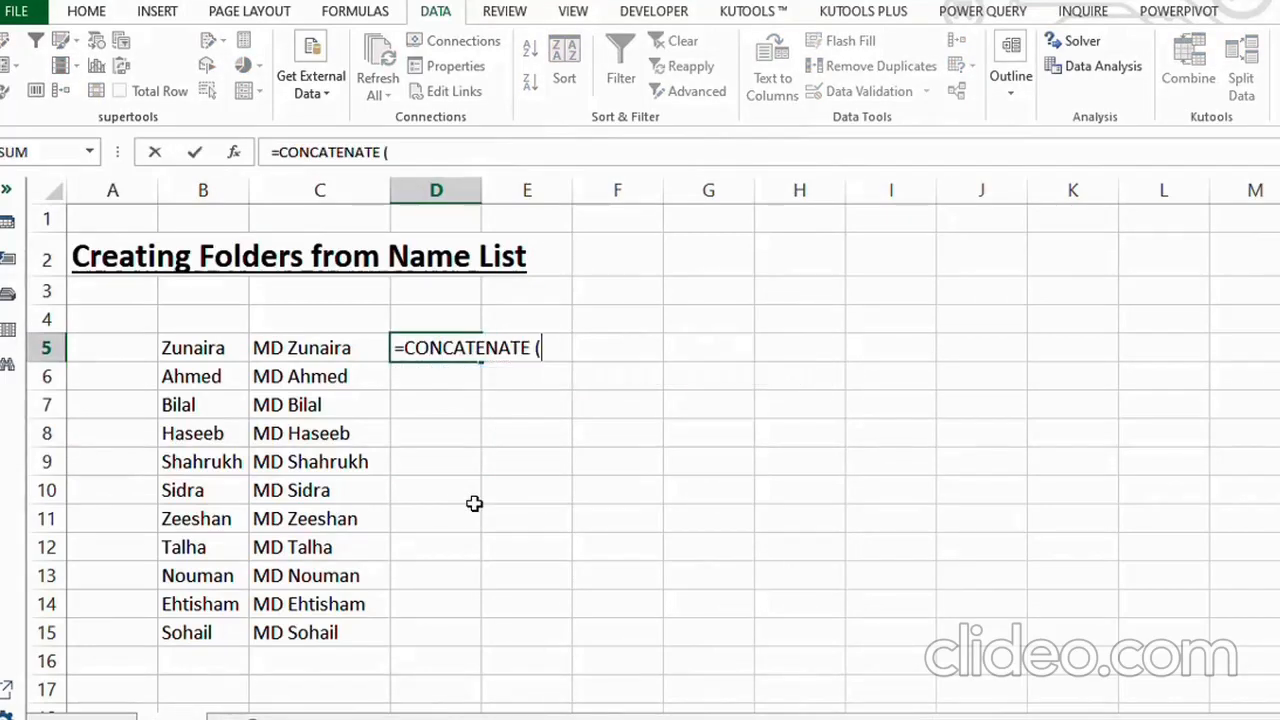
pyautogui.write(' "m')
pyautogui.press('BackSpace')
pyautogui.write('MD",')
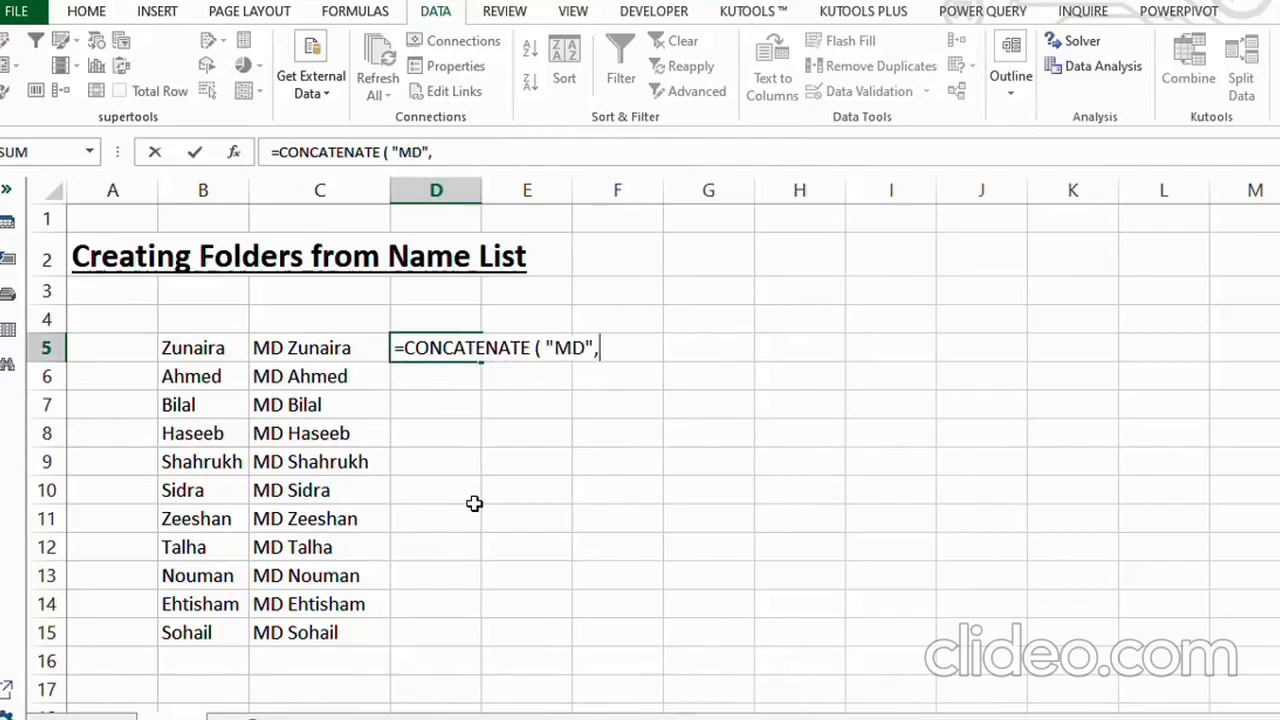
pyautogui.write(' " ",')
pyautogui.click(203, 346)
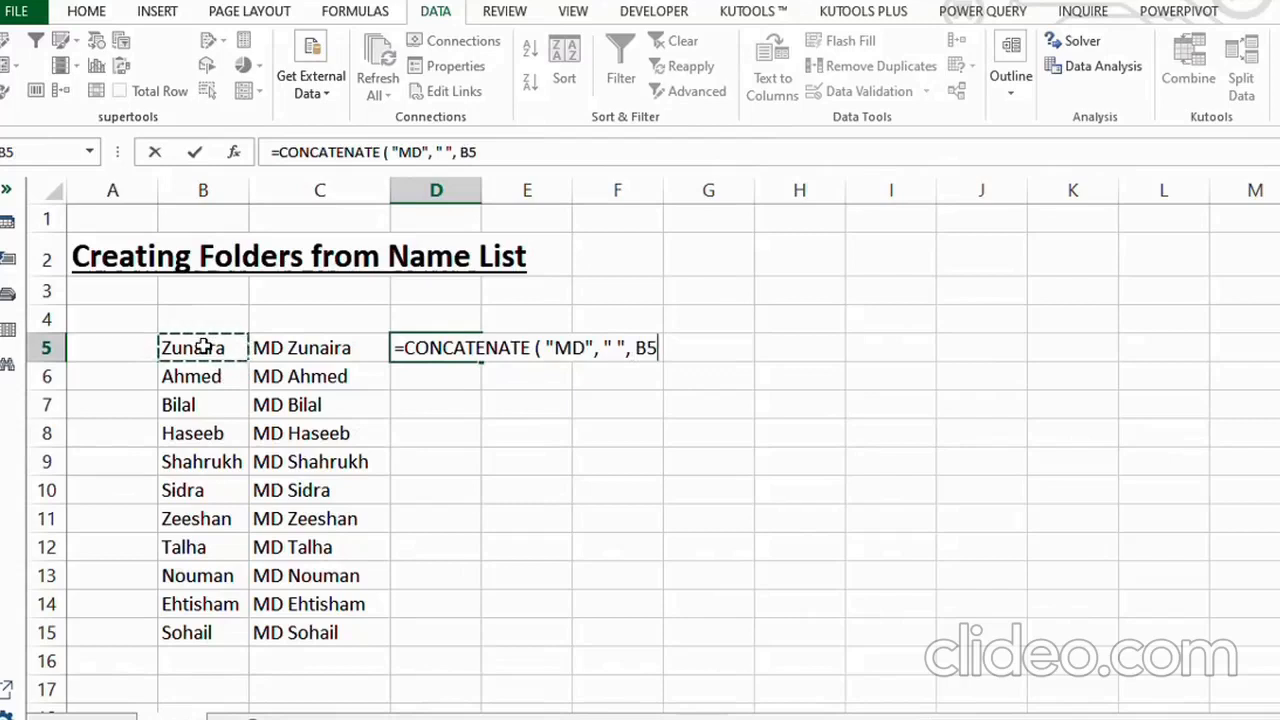
pyautogui.write(')')
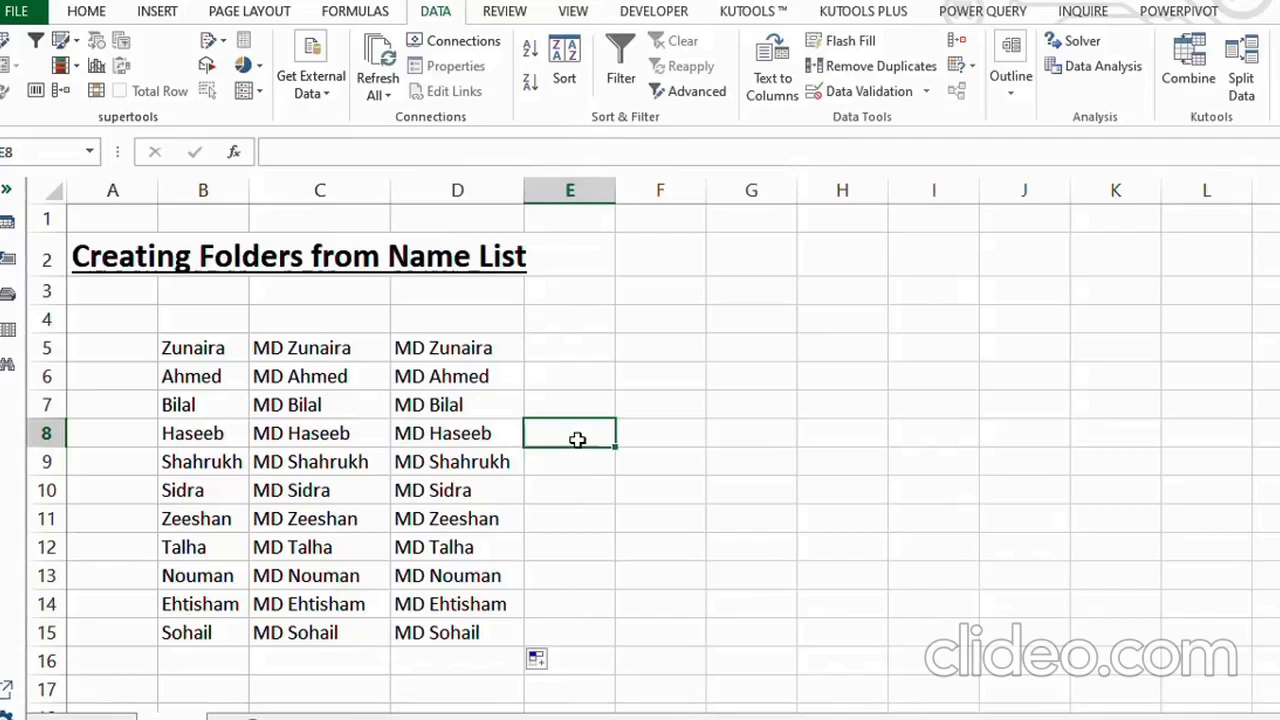
# Copy the MD entries in C5:C15 and paste them into a blank Notepad document.
pyautogui.moveTo(300, 348); pyautogui.dragTo(334, 634)
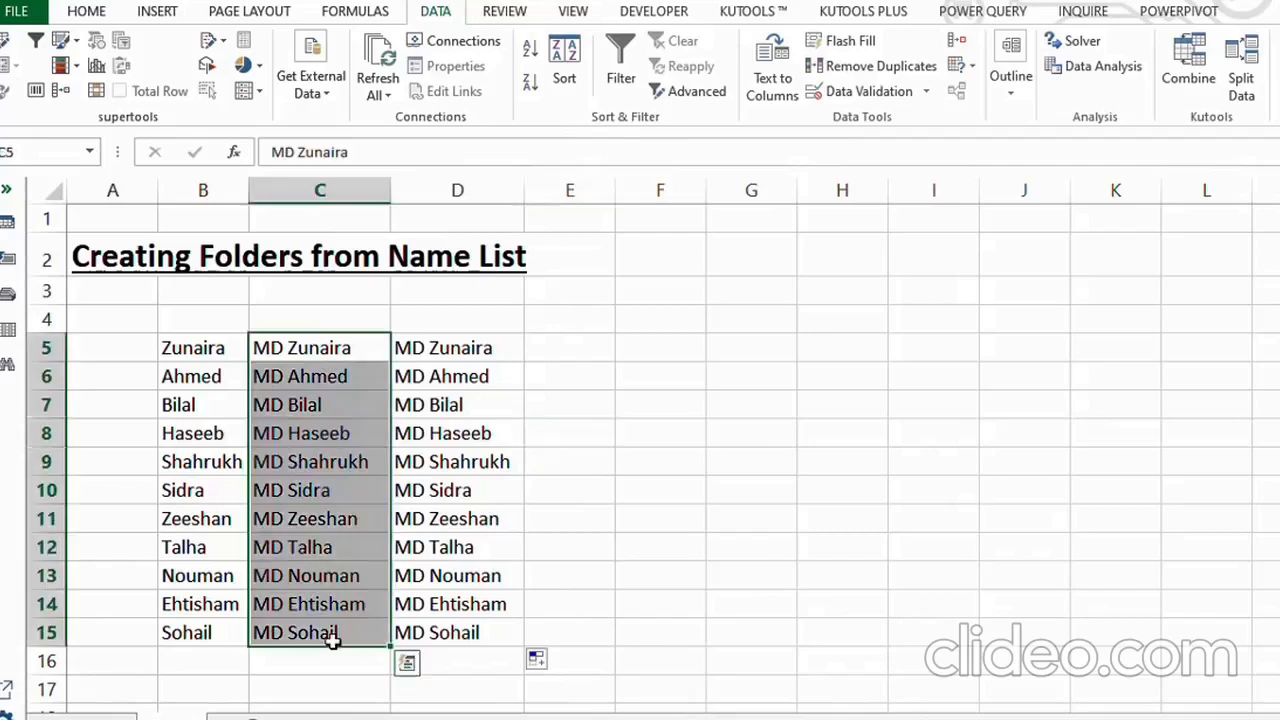
pyautogui.moveTo(300, 348); pyautogui.dragTo(331, 632)
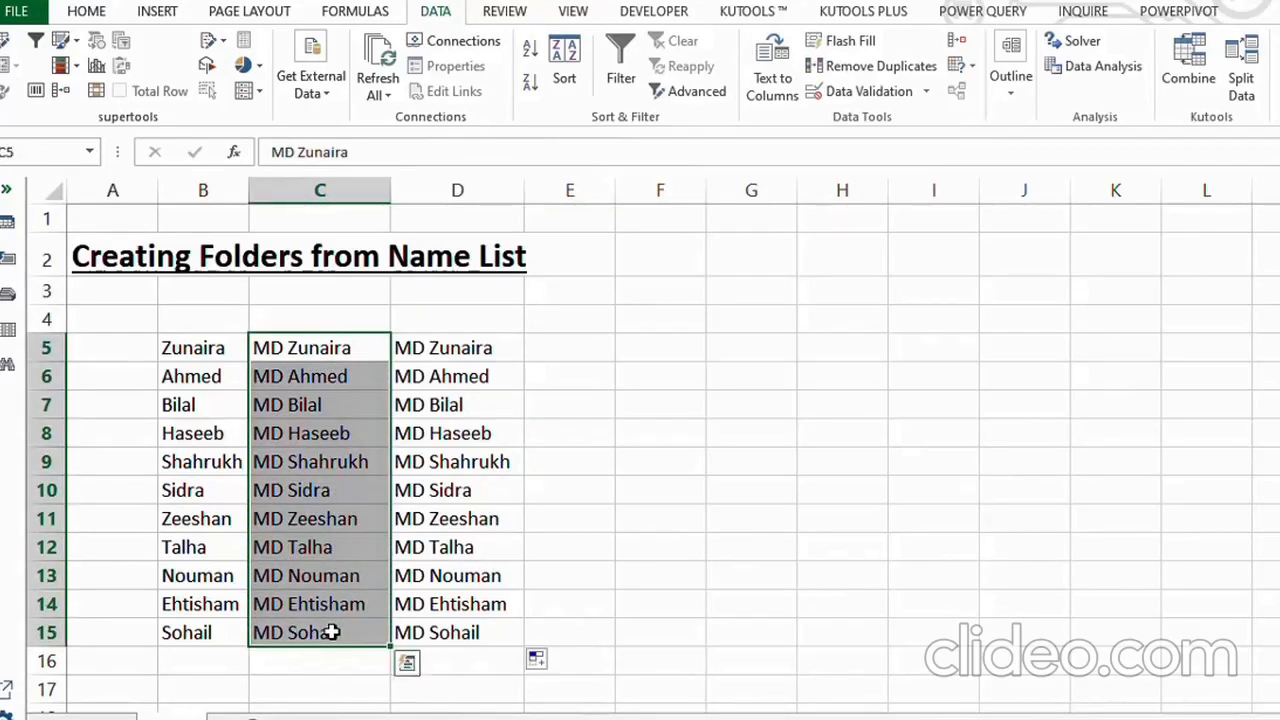
pyautogui.hotkey('ctrl', 'c')
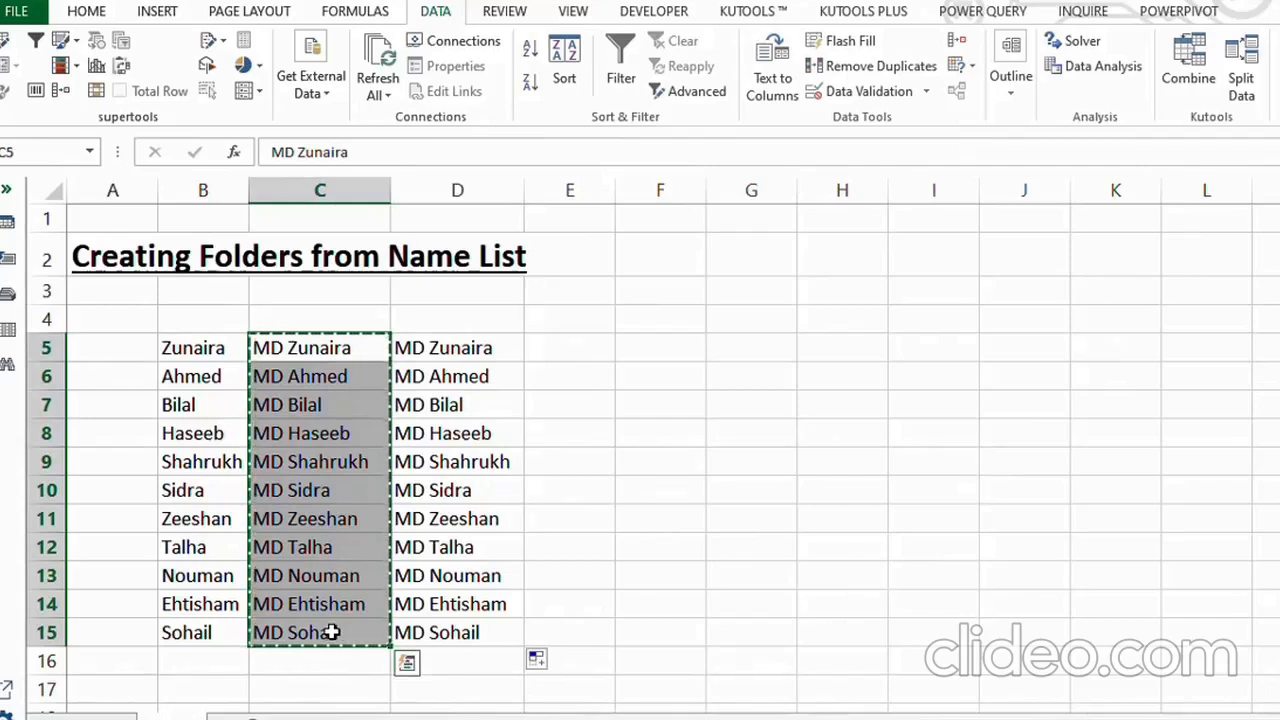
pyautogui.click(922, 690)
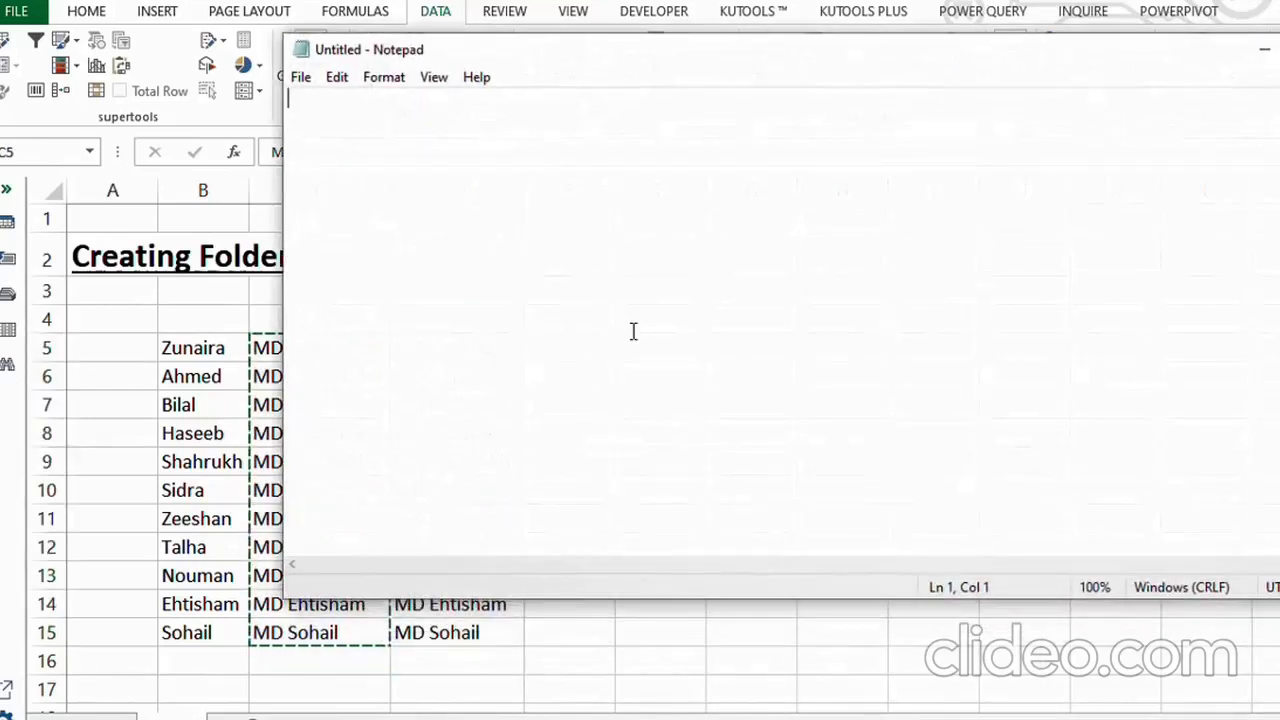
pyautogui.rightClick(303, 104)
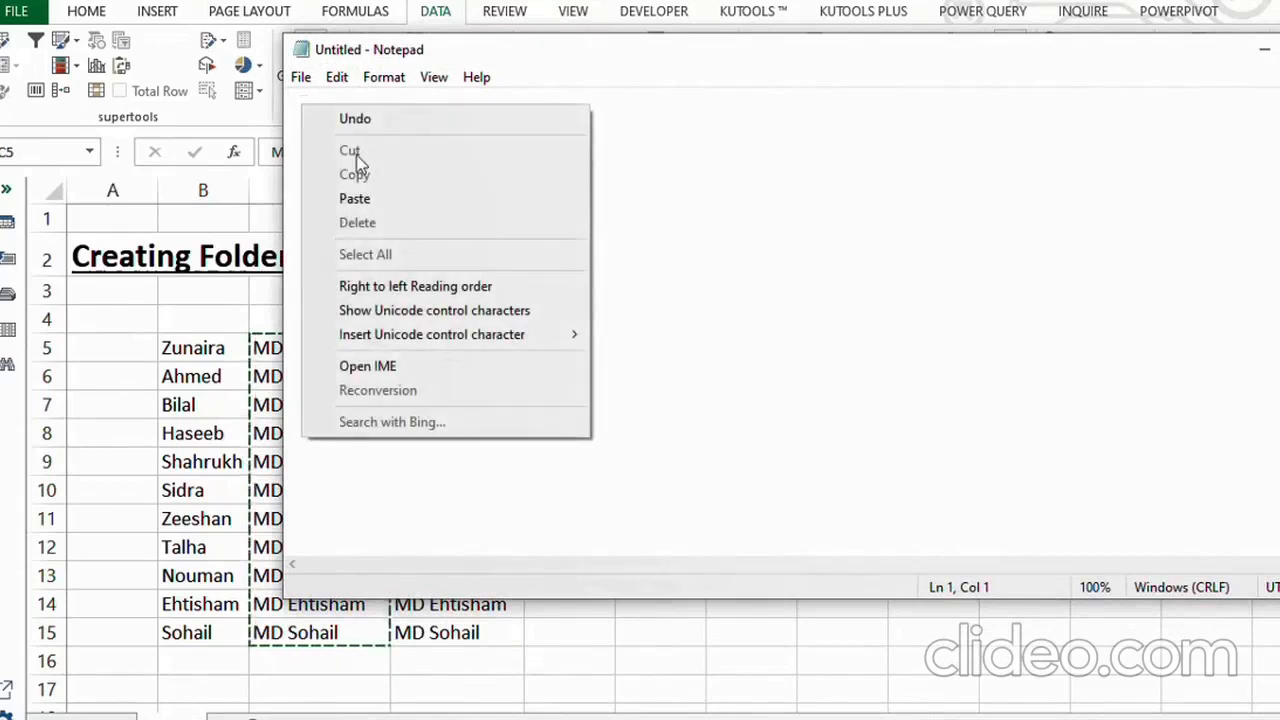
pyautogui.click(394, 197)
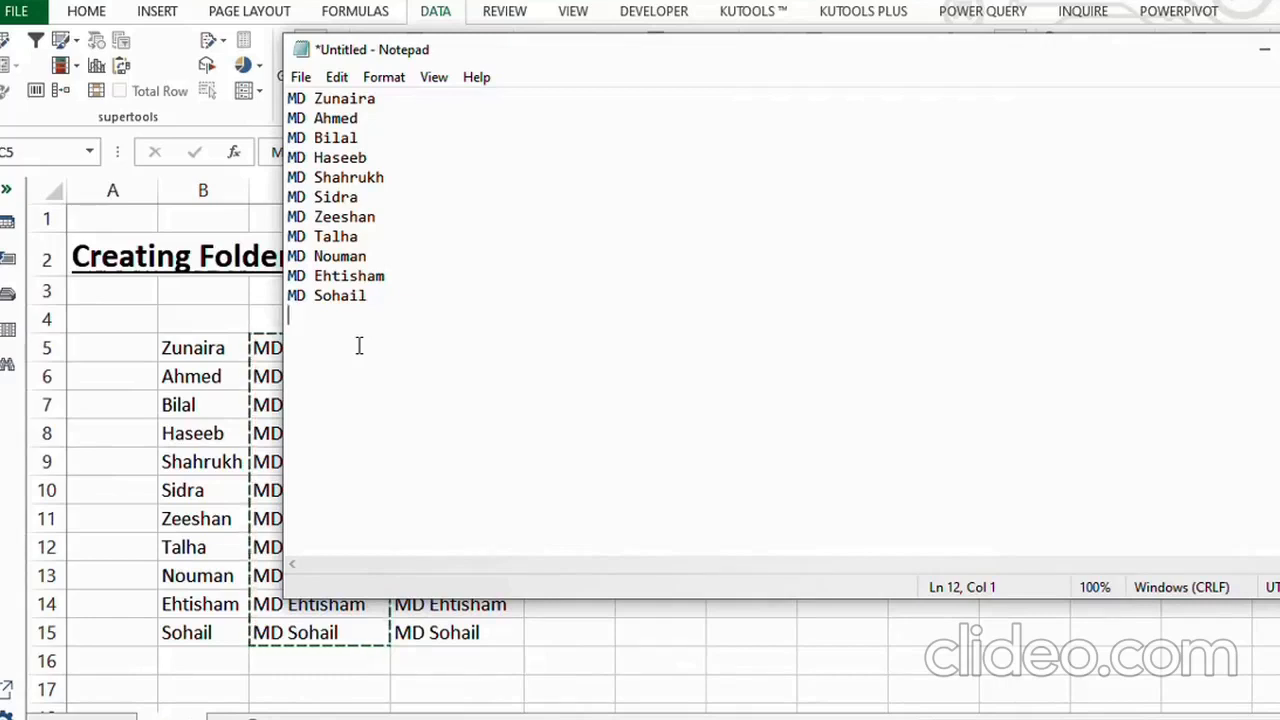
# Save the Notepad document as 1.BAT in the Downloads folder.
pyautogui.click(301, 77)
pyautogui.click(359, 176)
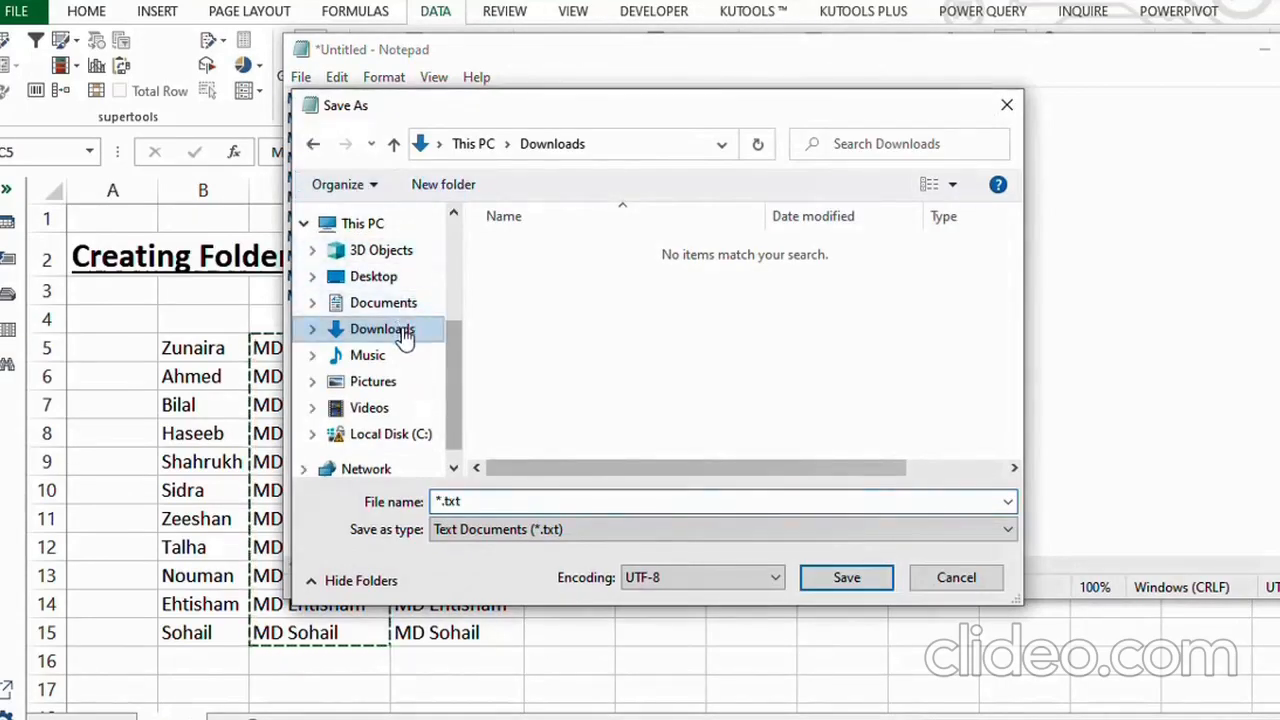
pyautogui.click(404, 338)
pyautogui.click(474, 501)
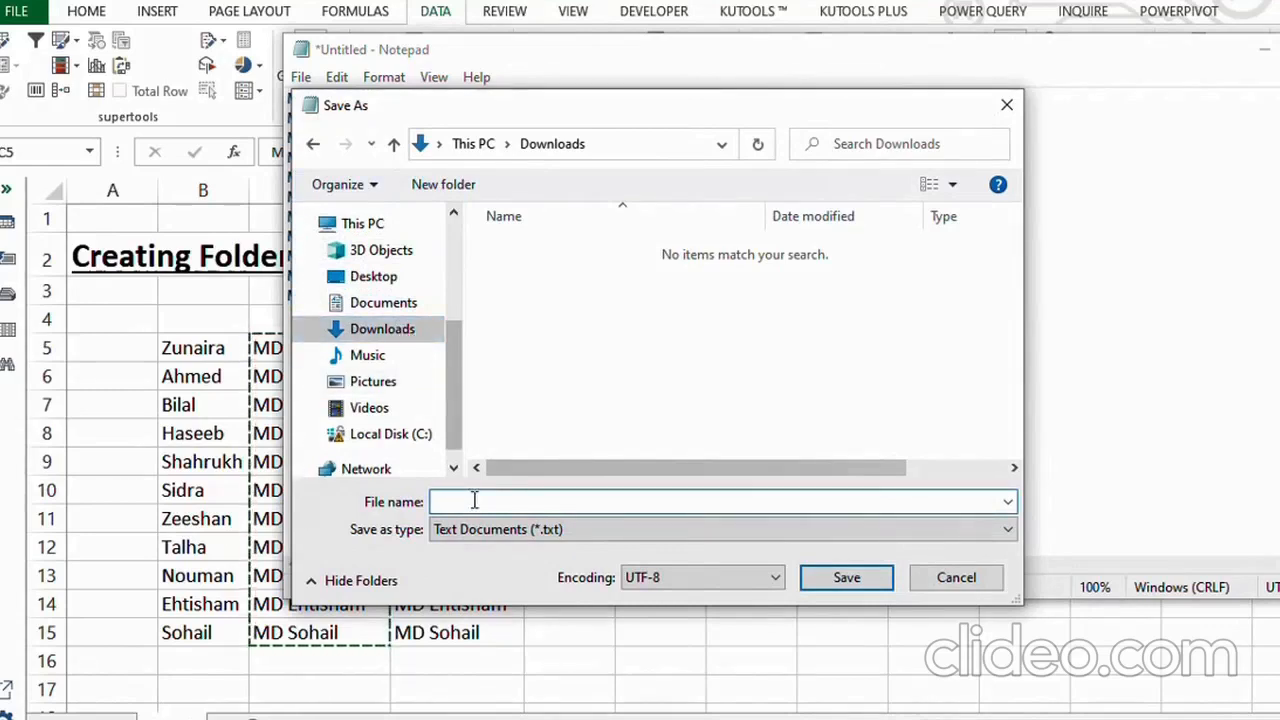
pyautogui.write('1.BAT')
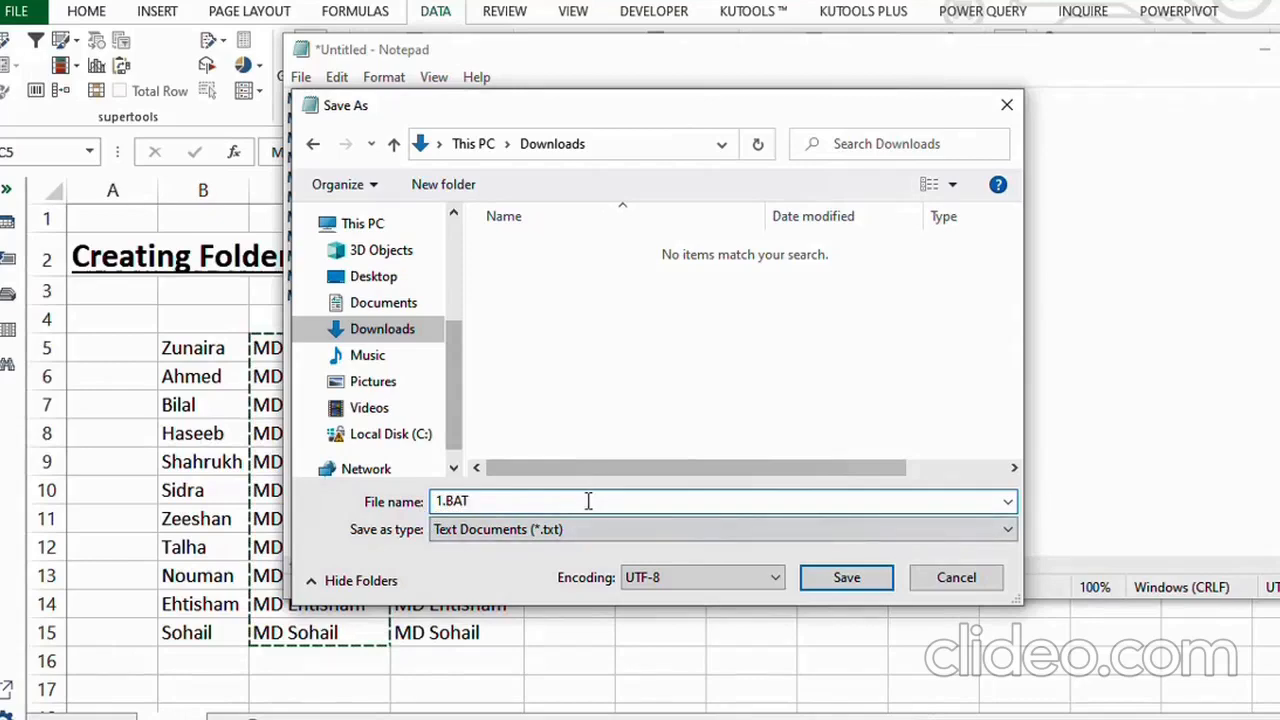
pyautogui.click(845, 579)
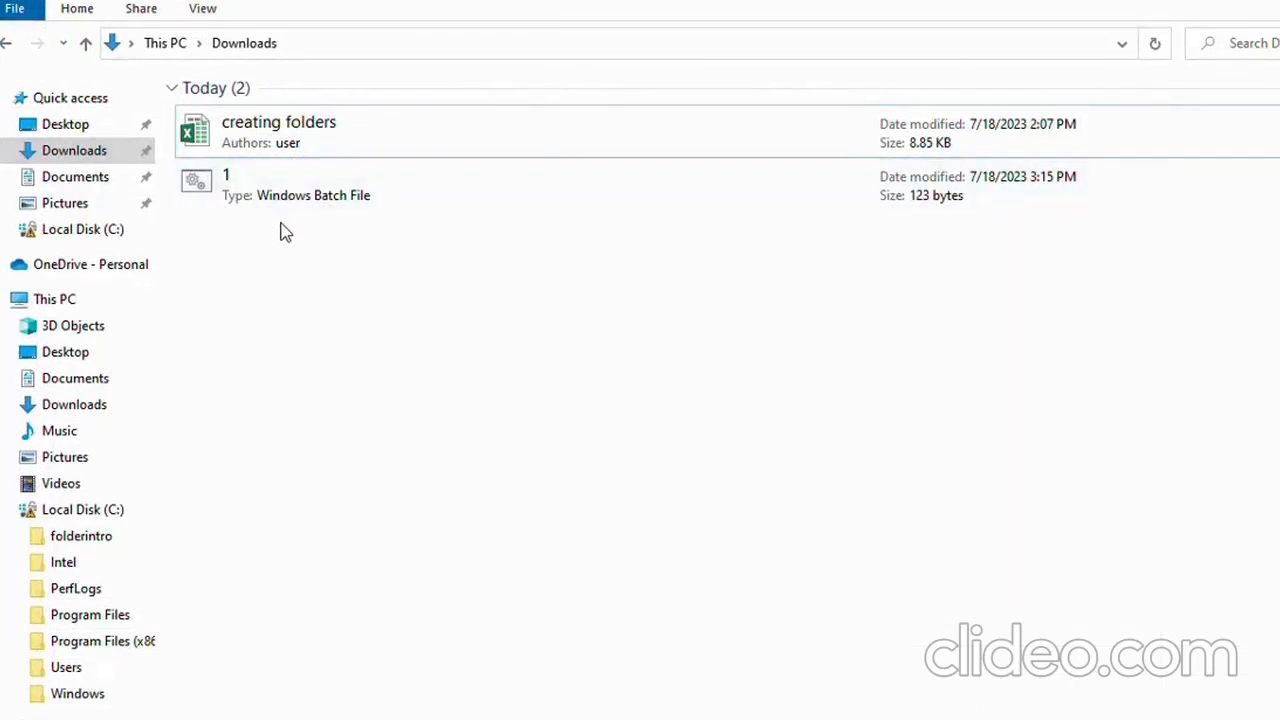
# Run the batch file 1 from the Downloads folder in File Explorer.
pyautogui.click(265, 188)
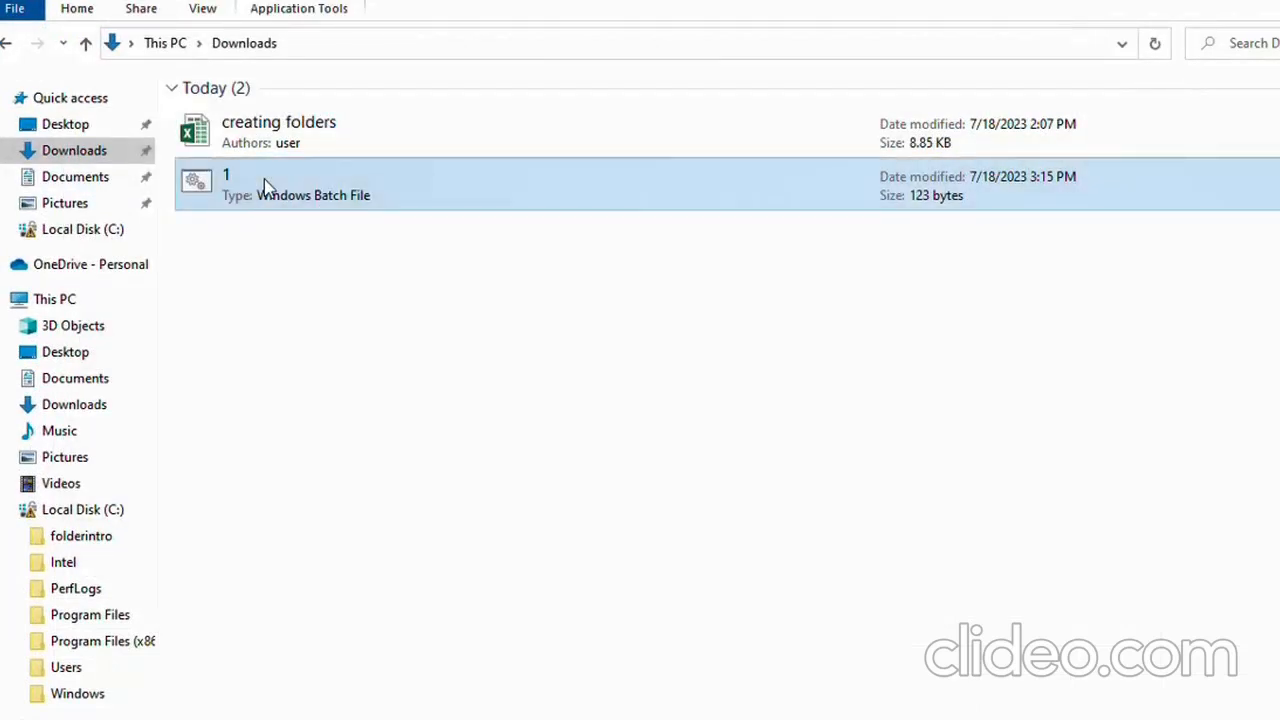
pyautogui.doubleClick(265, 187)
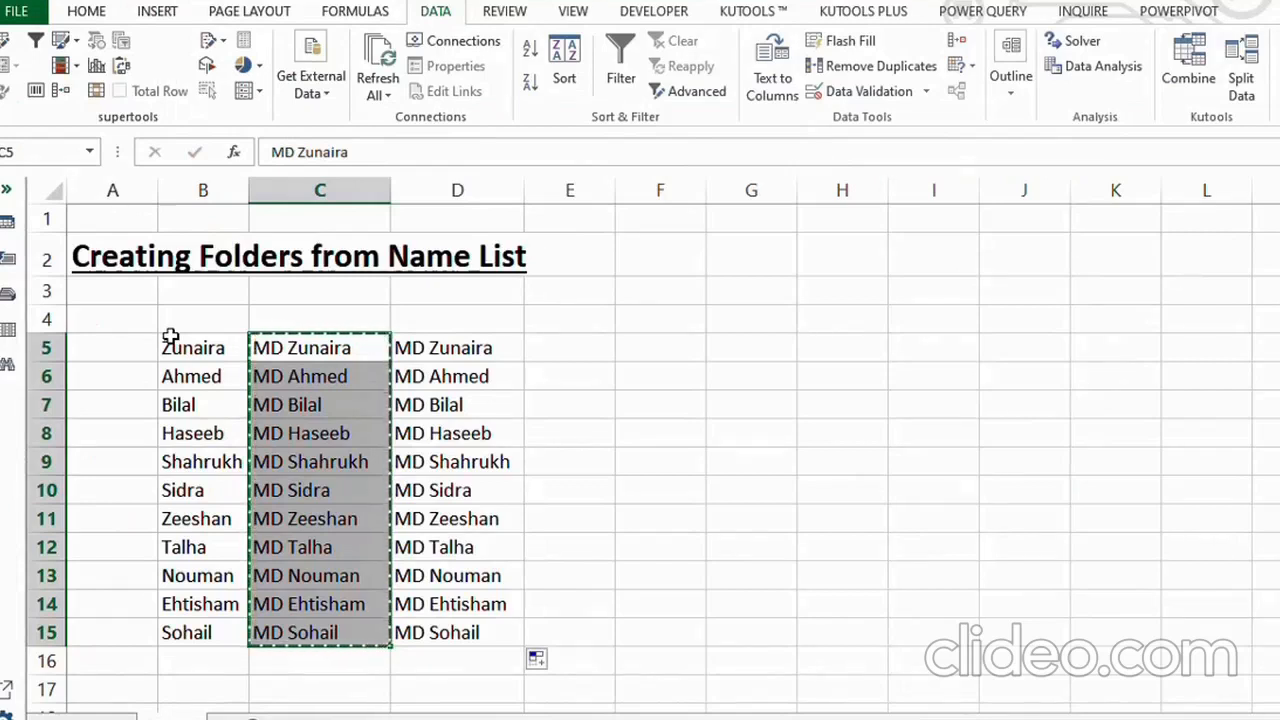
# Switch back to the Excel worksheet and select cell B16 below the name list.
pyautogui.click(205, 657)
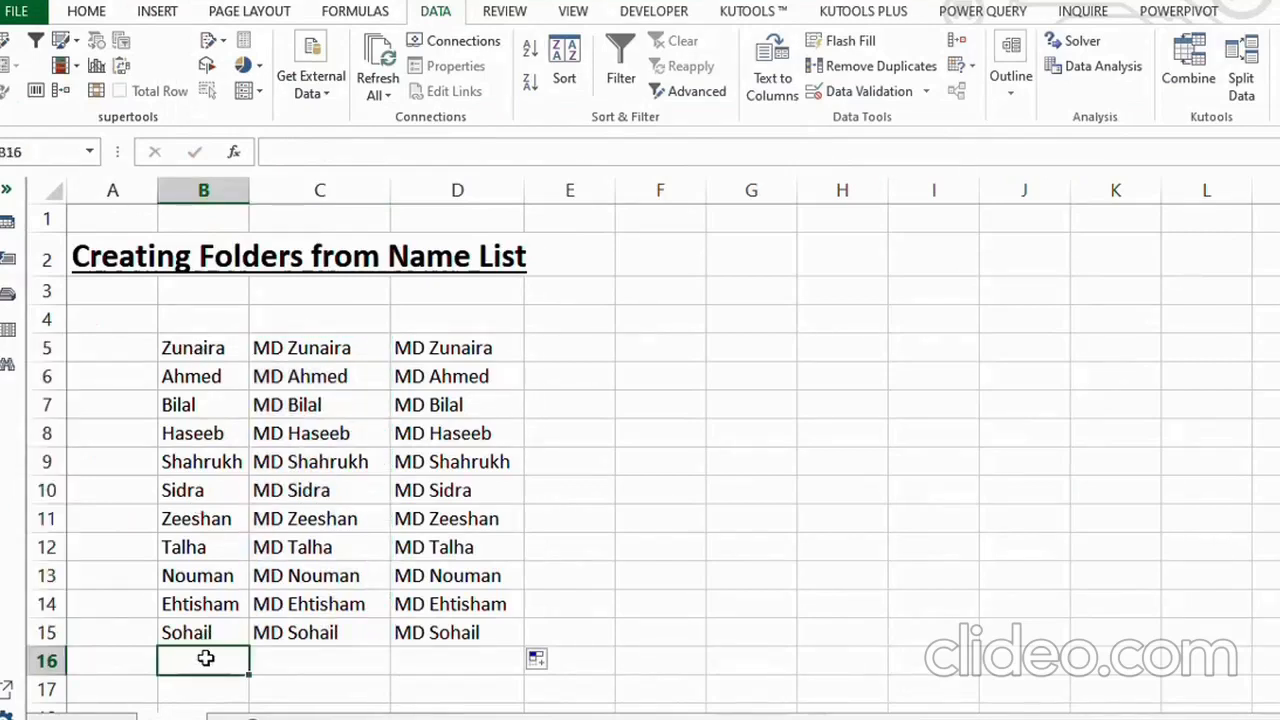